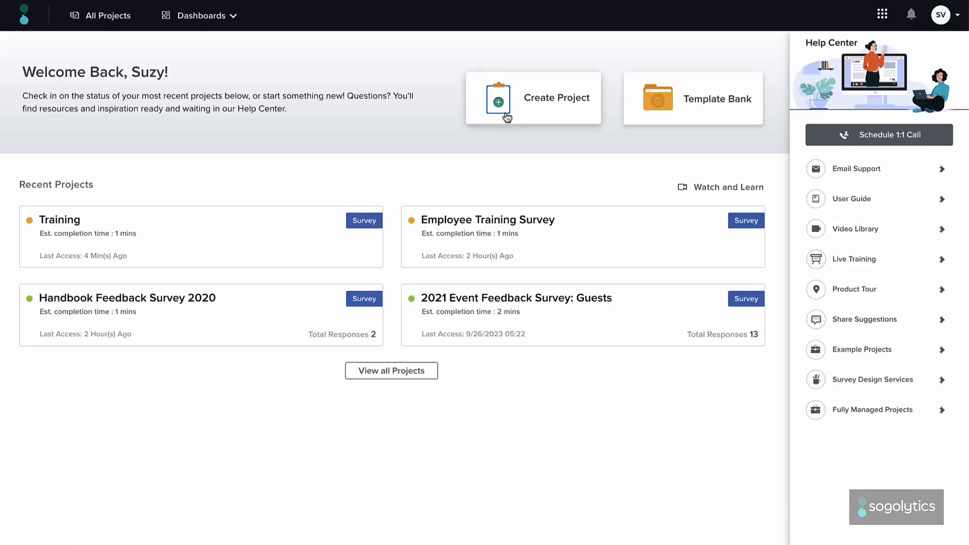
# Create a blank survey project named "Complex Training Survey".
pyautogui.click(488, 120)
pyautogui.click(385, 305)
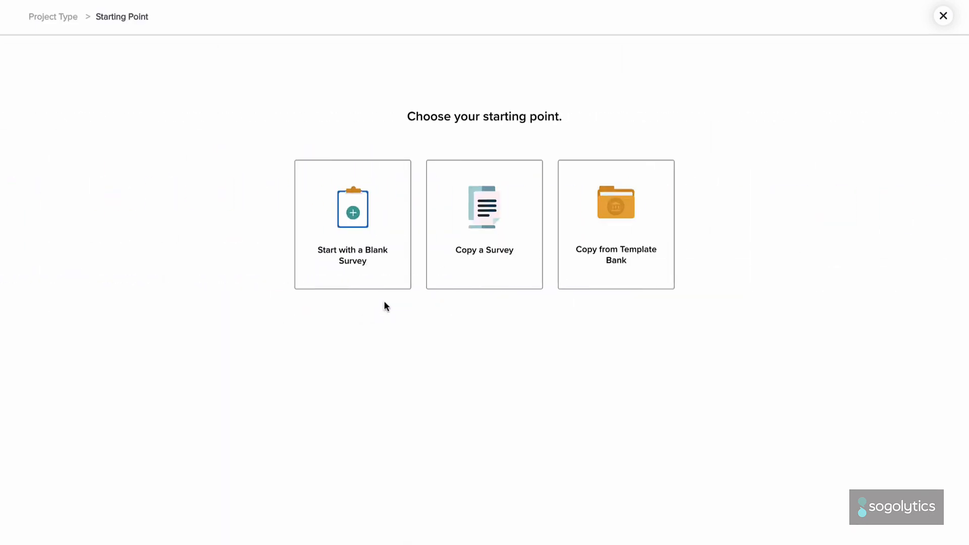
pyautogui.click(392, 286)
pyautogui.write('Complex Training Survey')
pyautogui.scroll(-1, 480, 517)
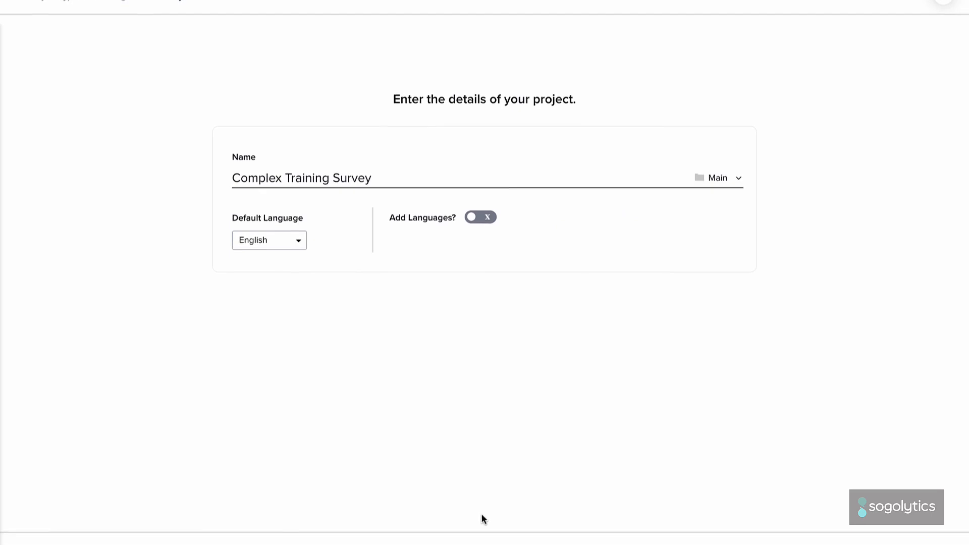
pyautogui.click(496, 520)
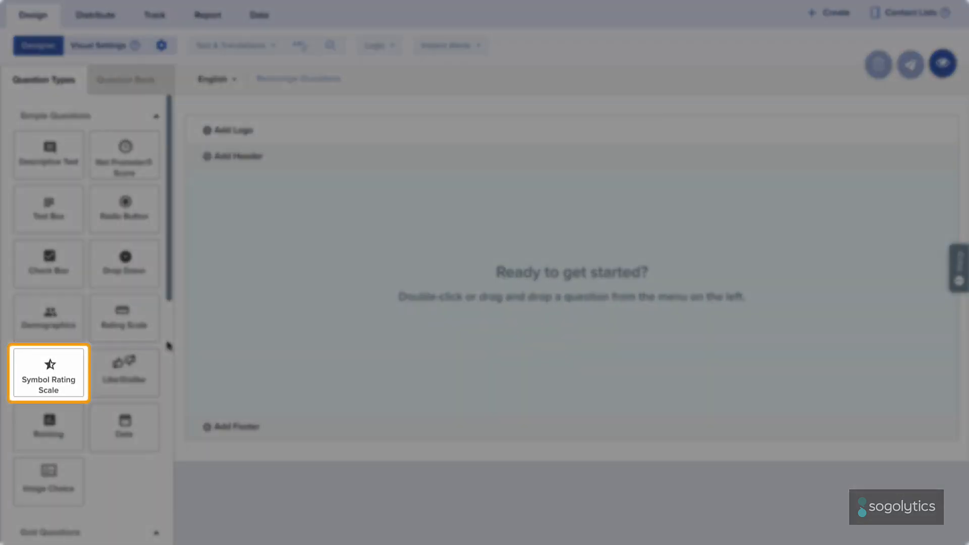
# Add a Rating Scale question to the empty survey with the text "How was the training?".
pyautogui.scroll(-3, 168, 347)
pyautogui.scroll(-8, 169, 346)
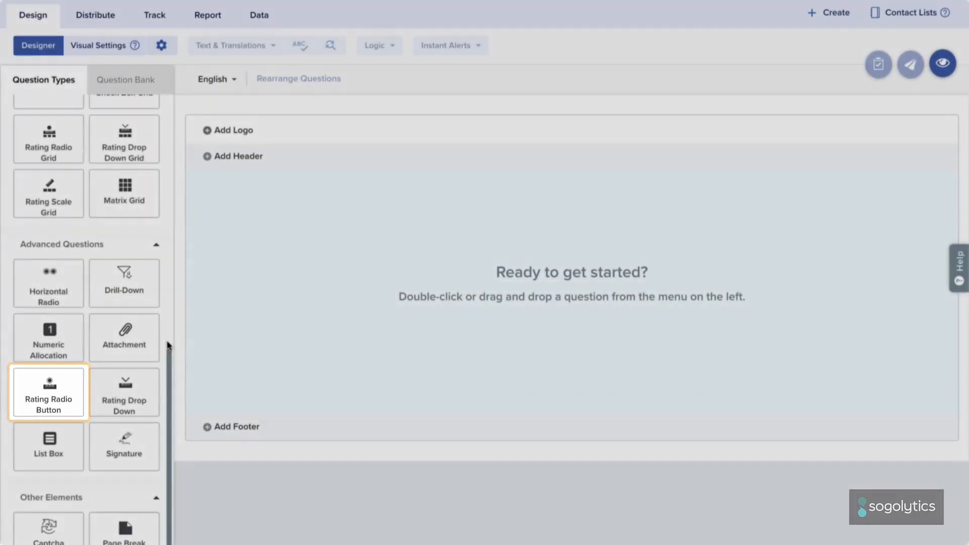
pyautogui.scroll(11, 169, 347)
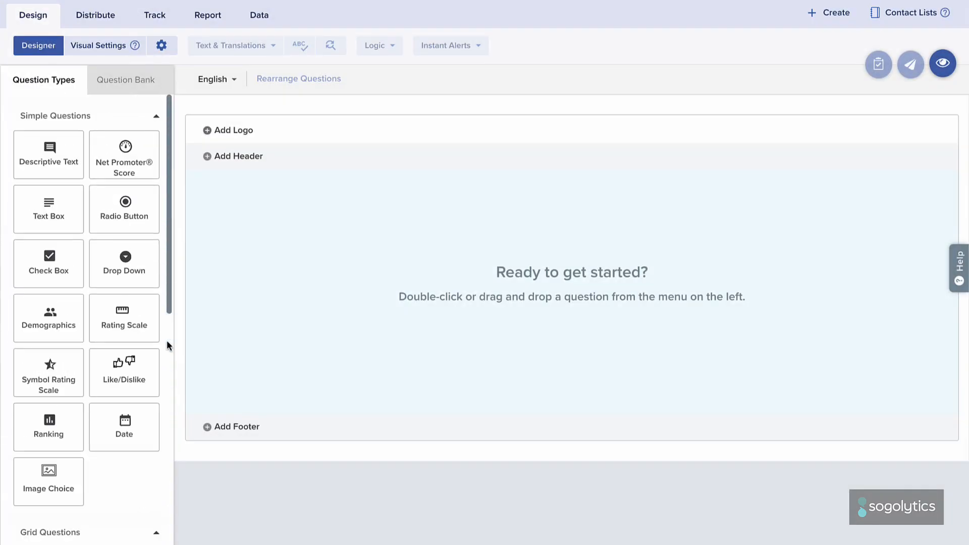
pyautogui.moveTo(149, 337); pyautogui.dragTo(323, 275)
pyautogui.write('How was the traini')
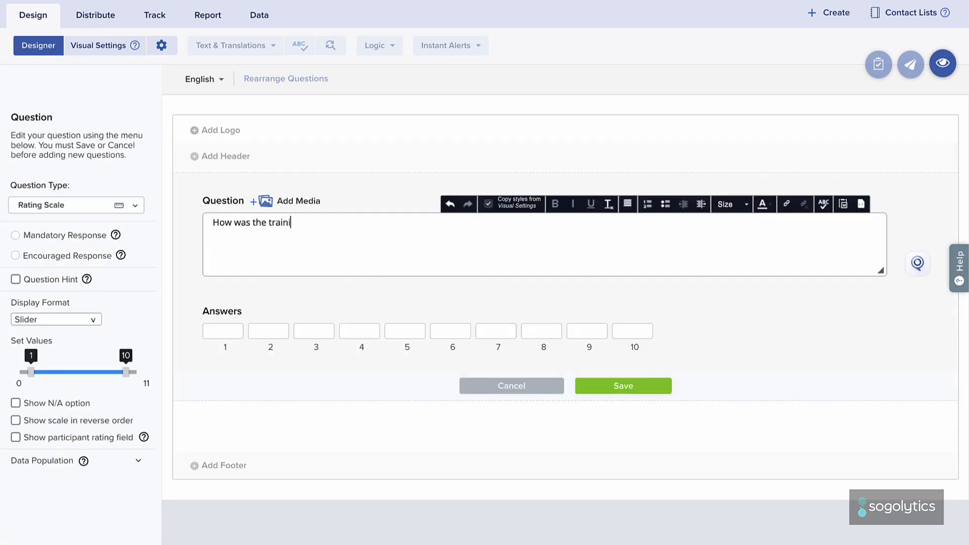
# Set the rating scale question's display format to Smiley Slider.
pyautogui.click(121, 321)
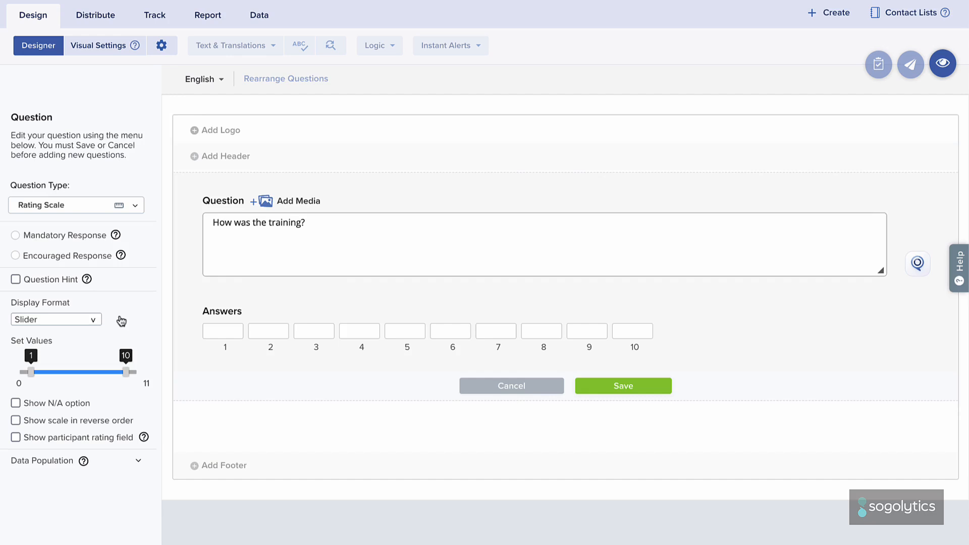
pyautogui.click(95, 321)
pyautogui.click(90, 335)
# Label the scale points Terrible, Bad, Okay, Good and Great, then save the question and make its response mandatory.
pyautogui.write('Terrible')
pyautogui.press('Tab')
pyautogui.write('Bad')
pyautogui.press('Tab')
pyautogui.write('Okay')
pyautogui.press('Tab')
pyautogui.write('Good\tGreat')
pyautogui.click(599, 387)
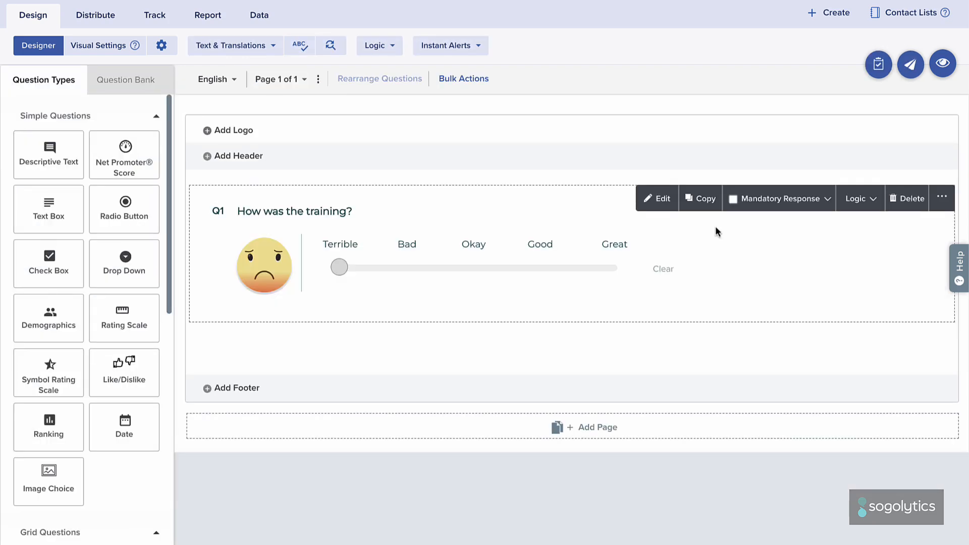
pyautogui.click(733, 199)
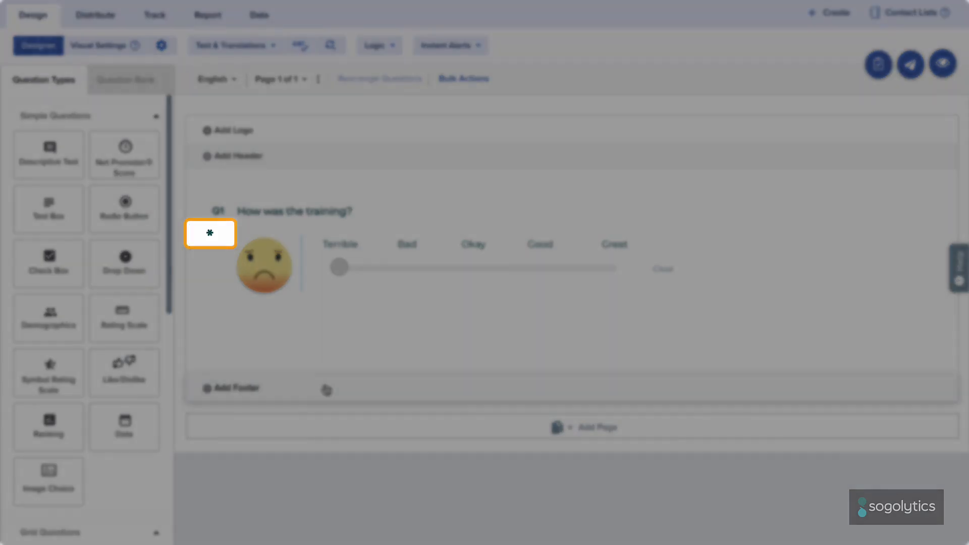
# Add a Rating Radio Grid headed "How satisfied were you with these aspects of the training content?" with all suggested satisfaction answers.
pyautogui.scroll(-7, 162, 443)
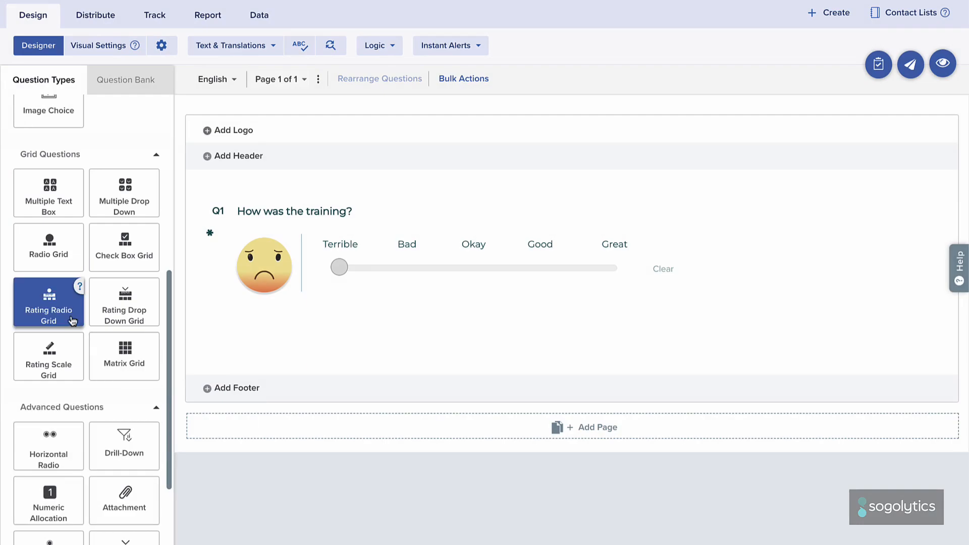
pyautogui.moveTo(49, 303); pyautogui.dragTo(282, 364)
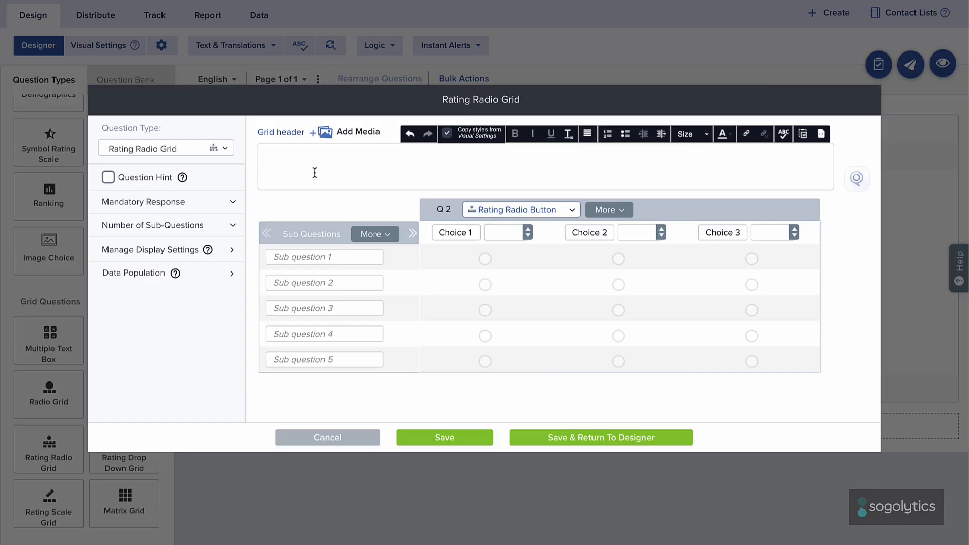
pyautogui.write('How satisfied were you with the')
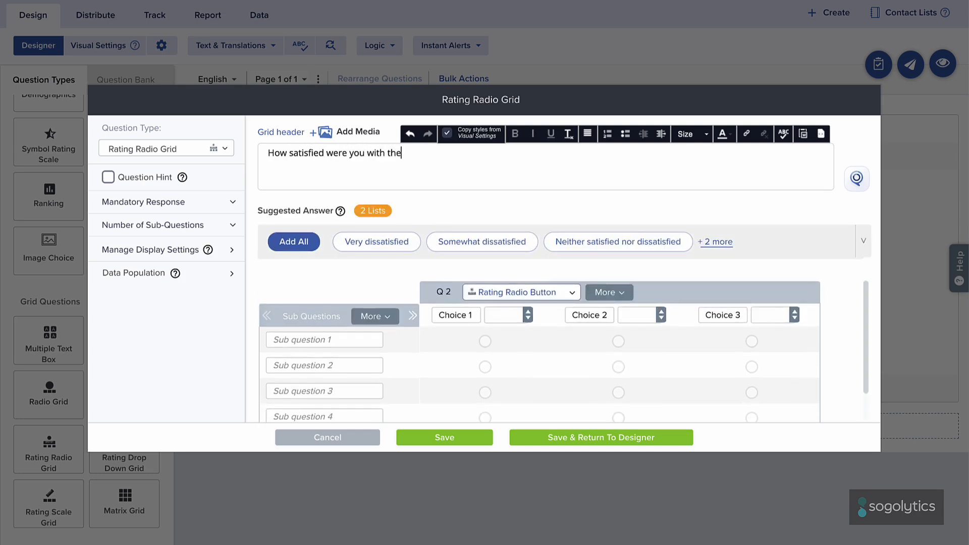
pyautogui.write('se aspects of the training cont')
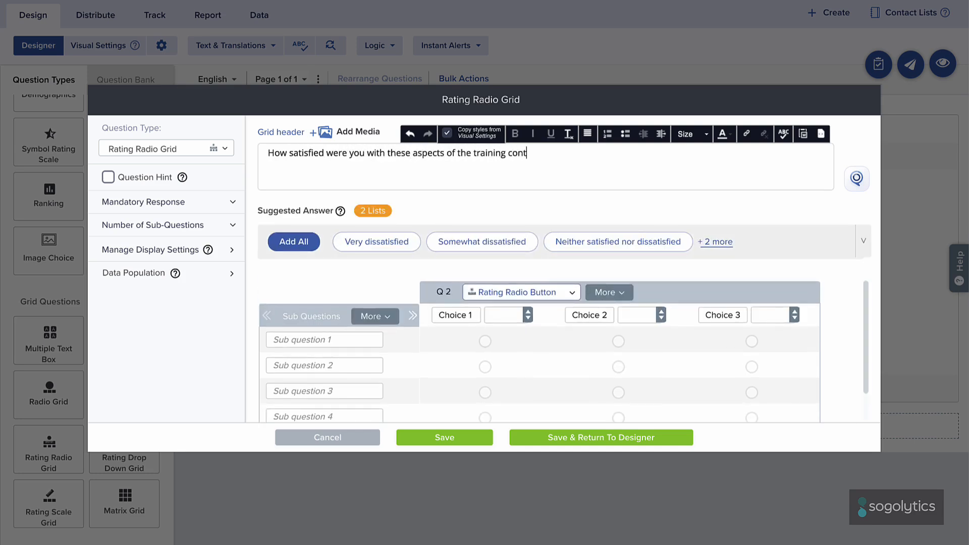
pyautogui.write('ent?')
pyautogui.click(271, 267)
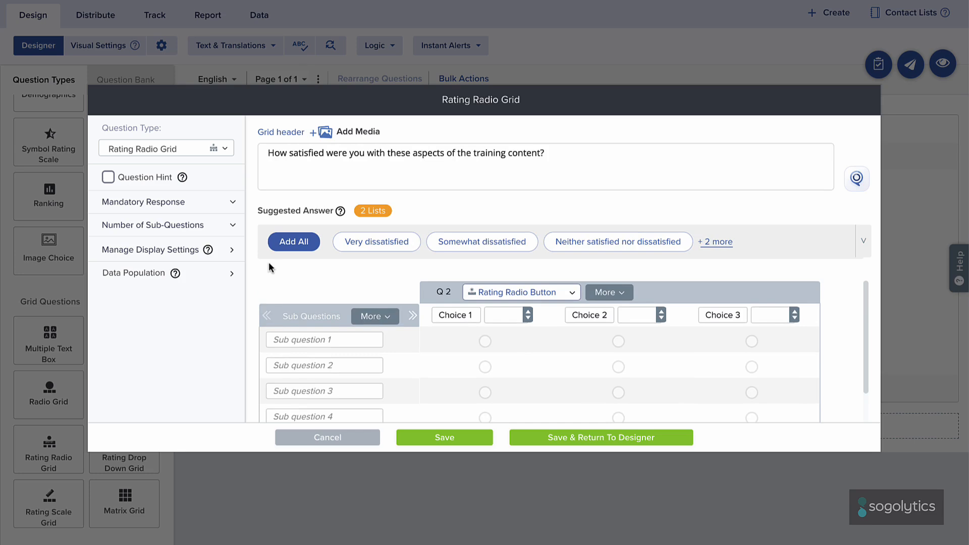
pyautogui.click(291, 242)
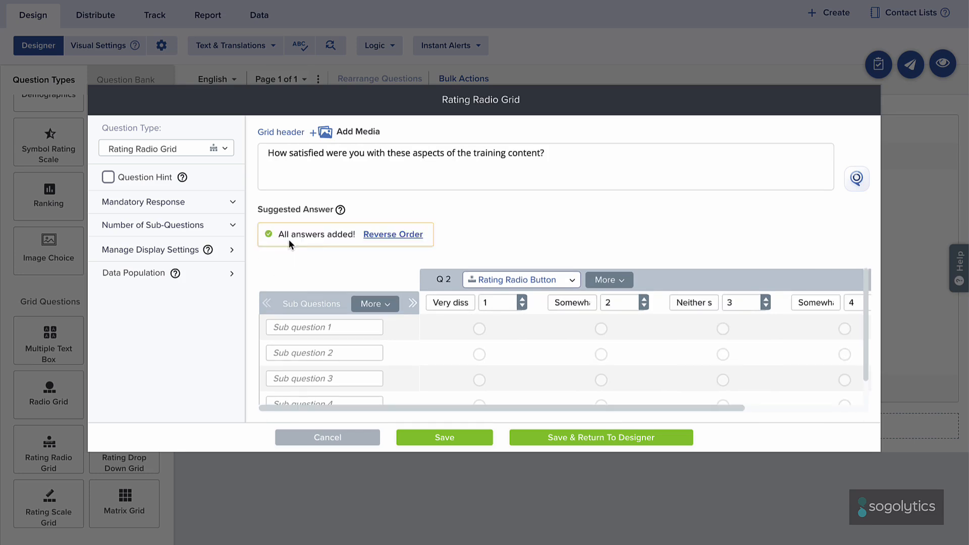
# Name the grid's sub-questions Clarity, Quality and Relevance, then save and return to the designer.
pyautogui.click(324, 328)
pyautogui.write('Clarity')
pyautogui.press('Tab')
pyautogui.write('Quality')
pyautogui.press('Tab')
pyautogui.write('Relevance')
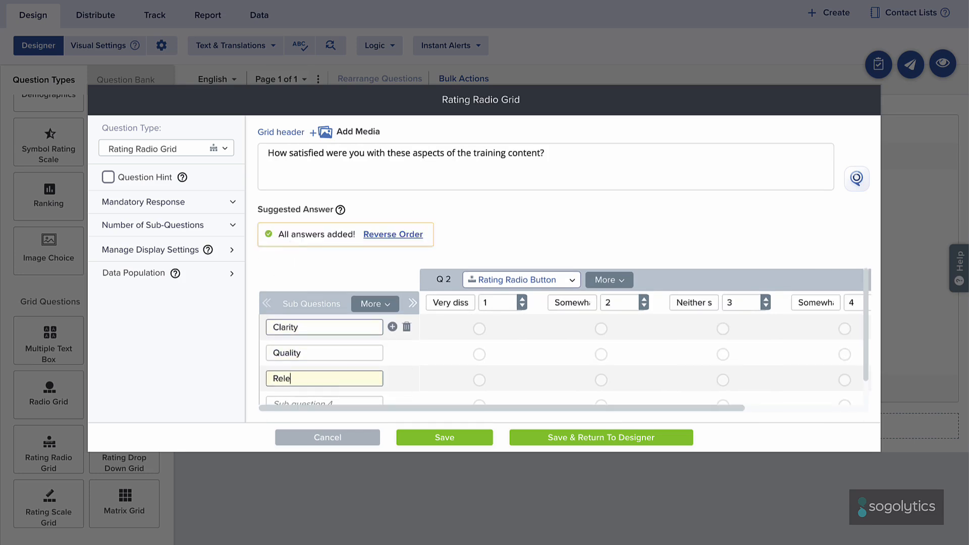
pyautogui.click(564, 435)
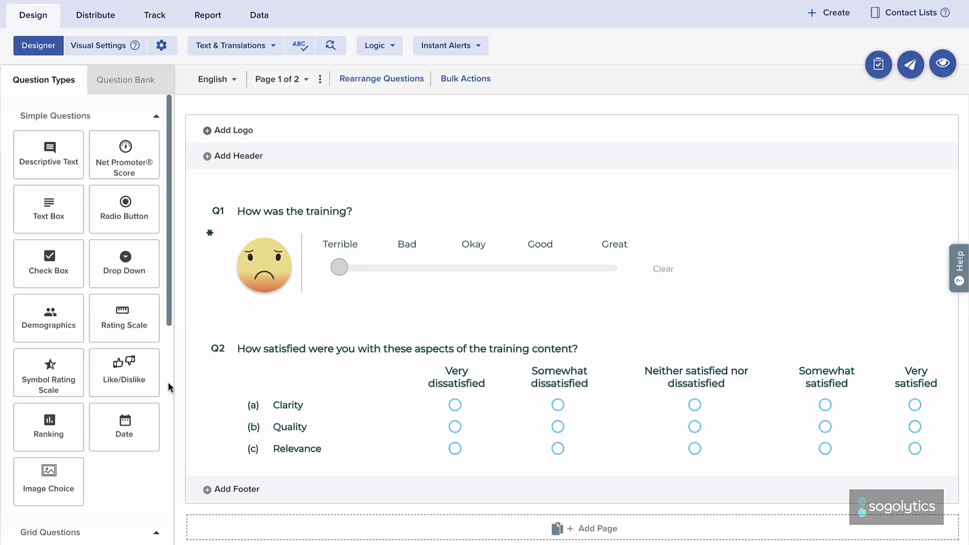
# Add a Rating Radio Button question titled "Training Type" with the answers Self study, Beginner and Advanced.
pyautogui.scroll(-10, 168, 382)
pyautogui.moveTo(51, 406); pyautogui.dragTo(273, 242)
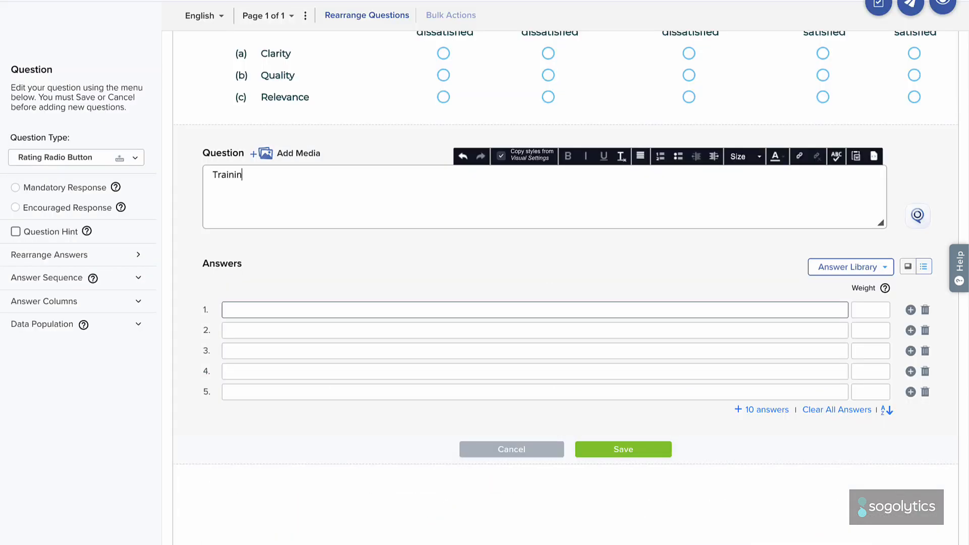
pyautogui.write('g Type')
pyautogui.press('Tab')
pyautogui.write('Self study')
pyautogui.press('Tab')
pyautogui.write('Beginner')
pyautogui.press('Tab')
pyautogui.write('Advanced')
# Set the Training Type question's data pre-population to Editable and save the question.
pyautogui.click(151, 349)
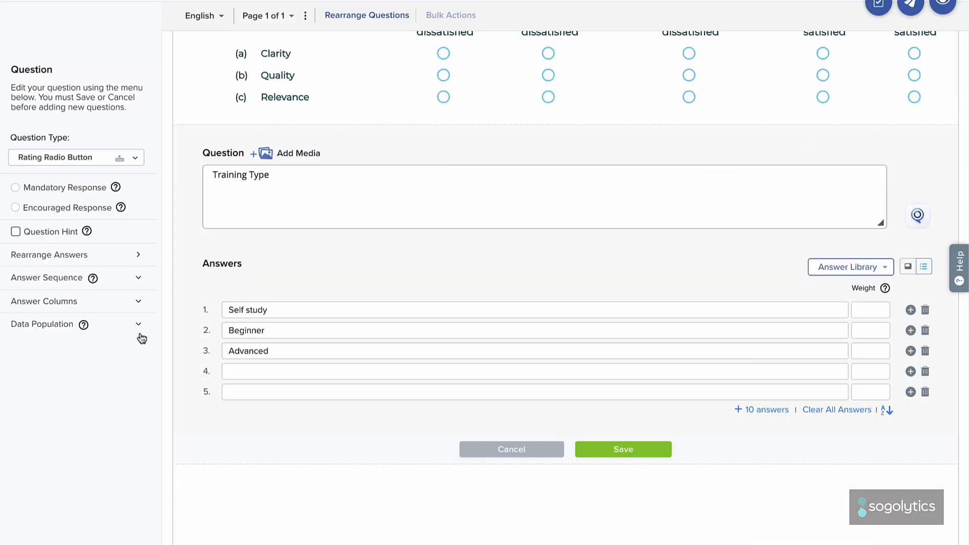
pyautogui.click(140, 333)
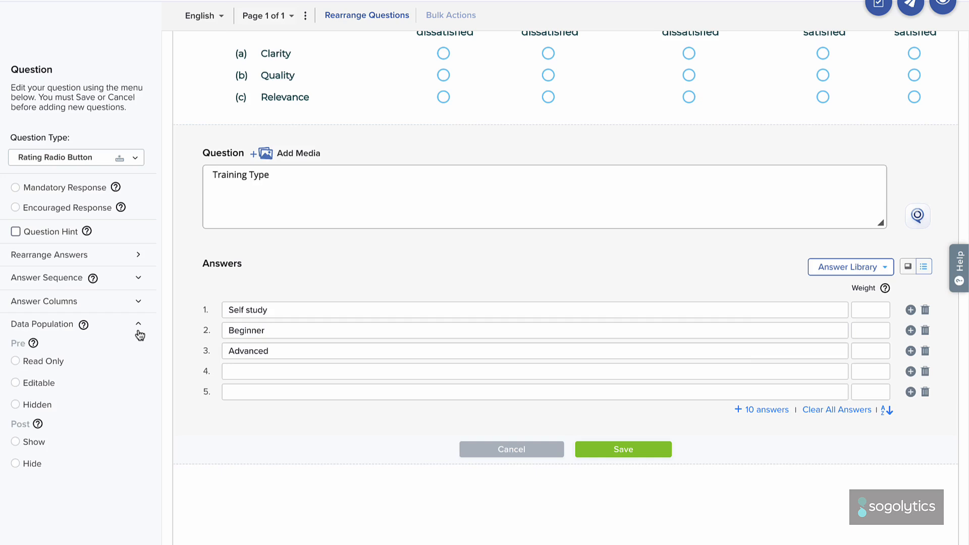
pyautogui.click(30, 405)
pyautogui.click(48, 388)
pyautogui.click(589, 450)
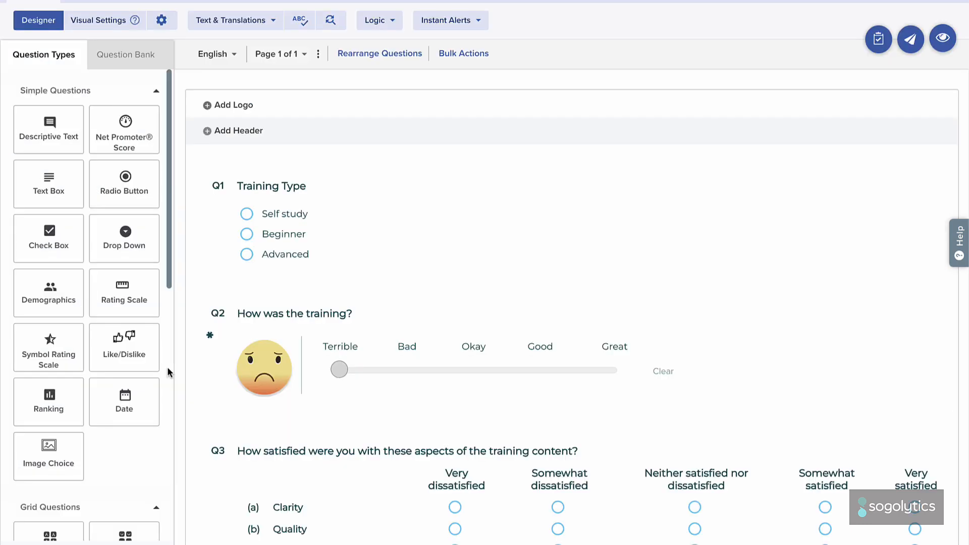
# Insert a page break between the Training Type and "How was the training?" questions, and display all pages.
pyautogui.scroll(-10, 168, 373)
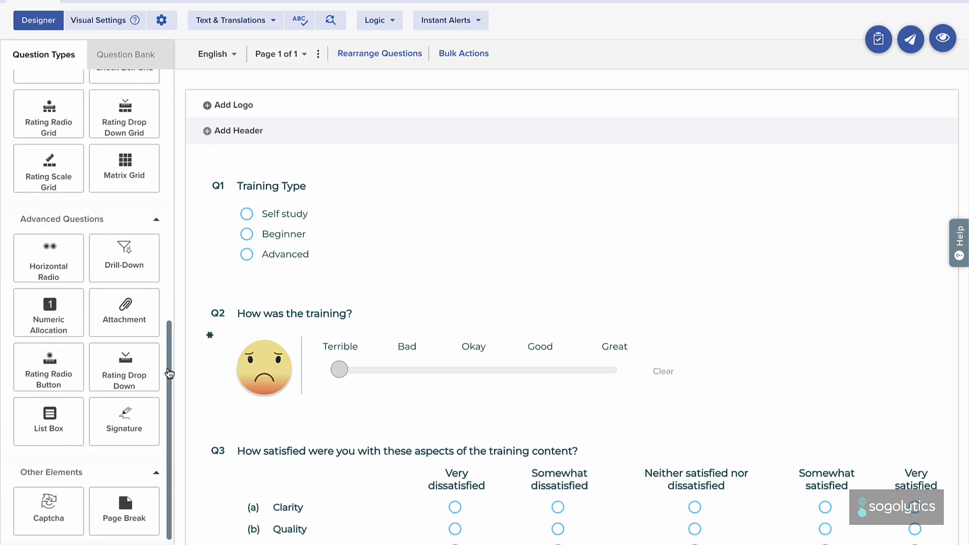
pyautogui.moveTo(123, 502); pyautogui.dragTo(328, 310)
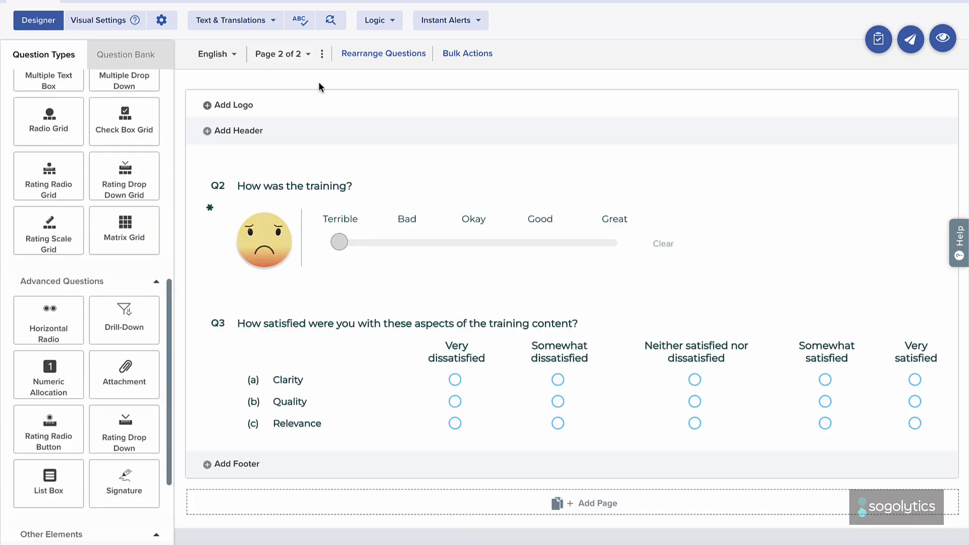
pyautogui.click(305, 56)
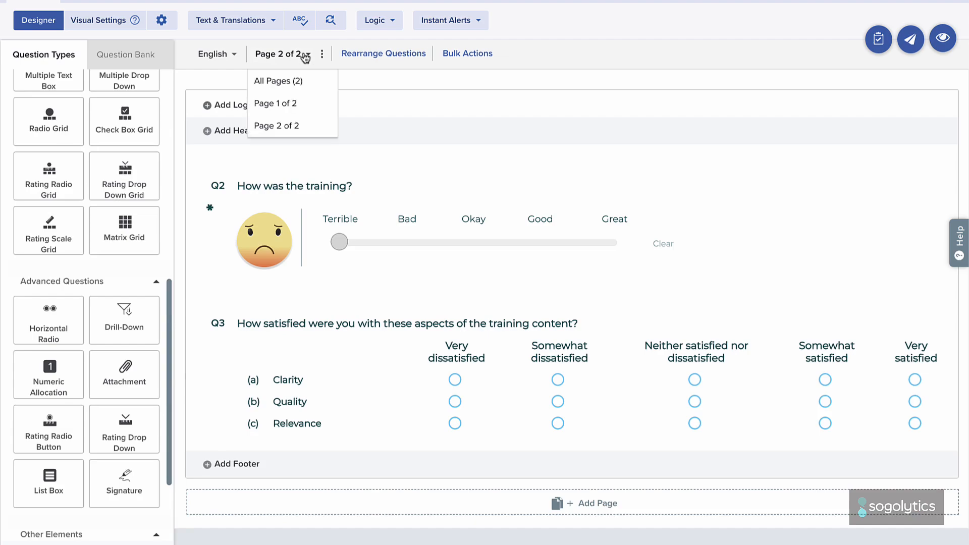
pyautogui.click(278, 80)
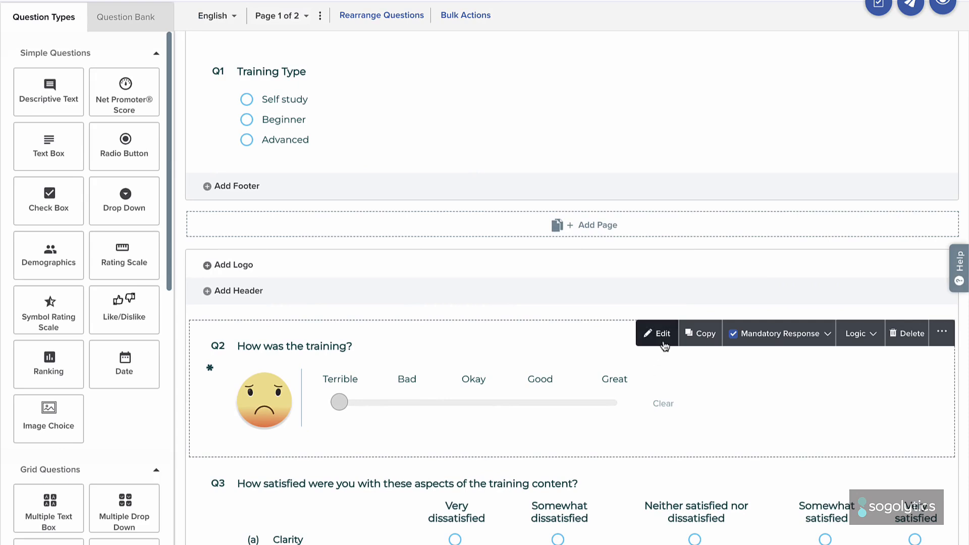
# Pipe the Q.1 Training Type answer into Q2 before the word "training" and save the question.
pyautogui.click(663, 343)
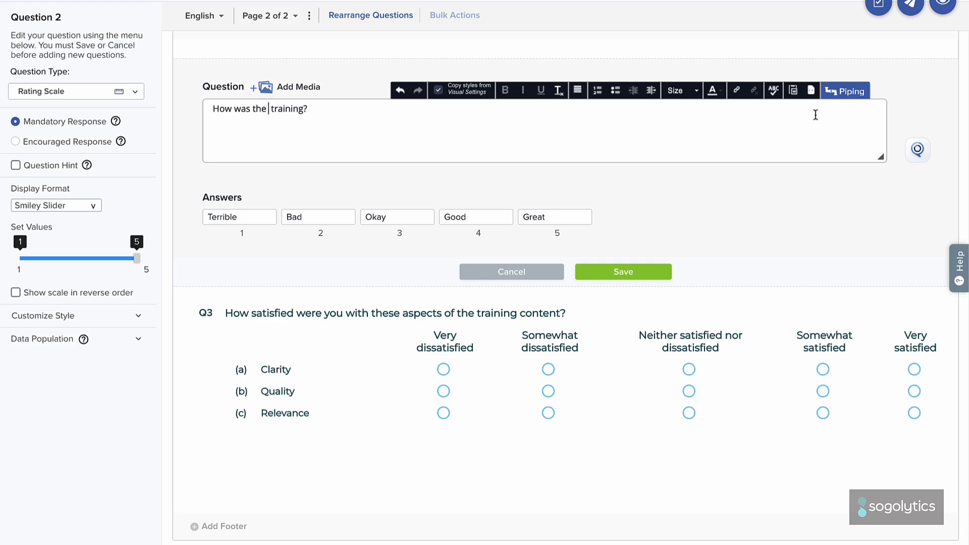
pyautogui.click(839, 93)
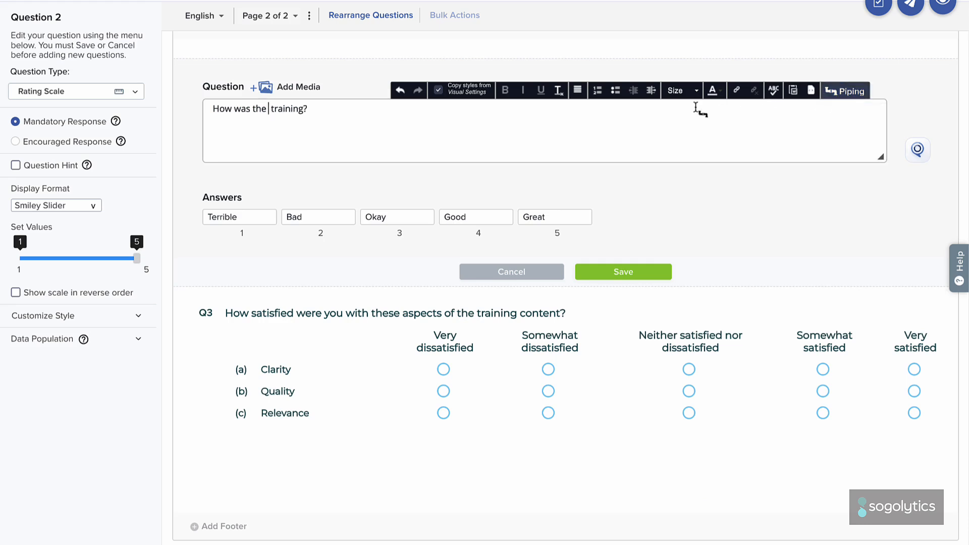
pyautogui.click(269, 110)
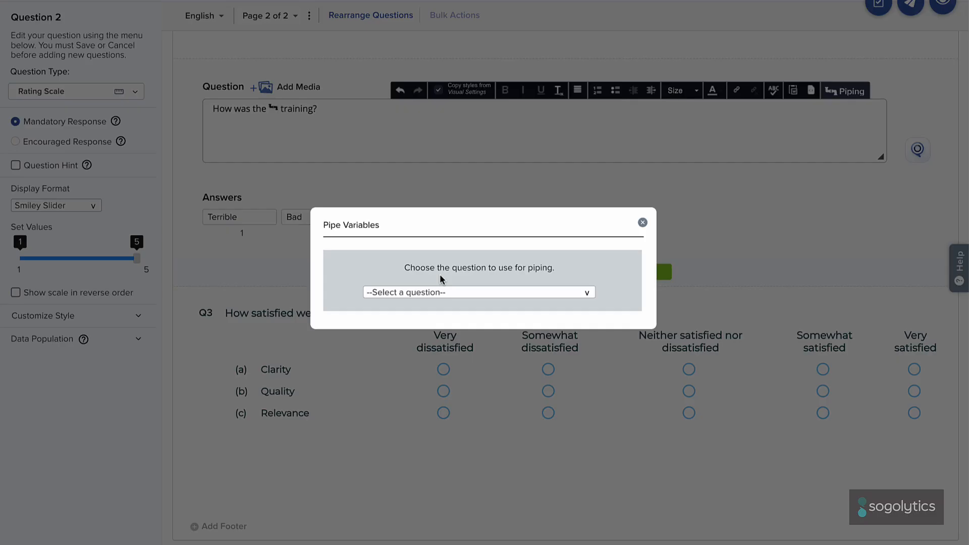
pyautogui.click(443, 293)
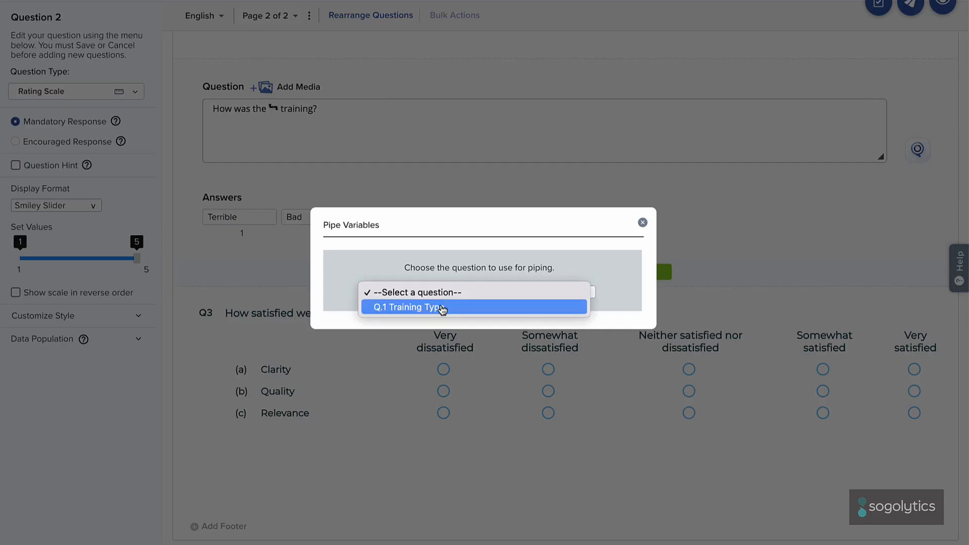
pyautogui.click(443, 310)
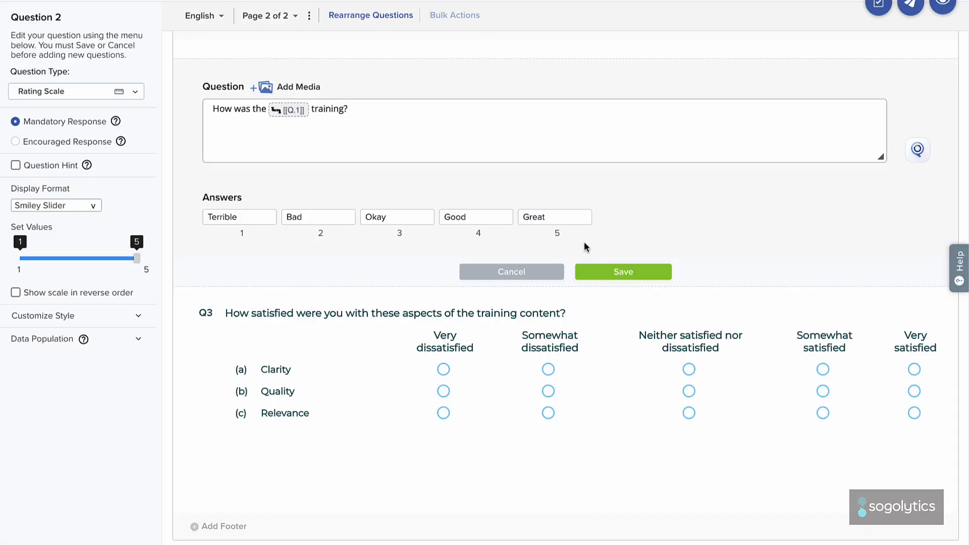
pyautogui.click(602, 274)
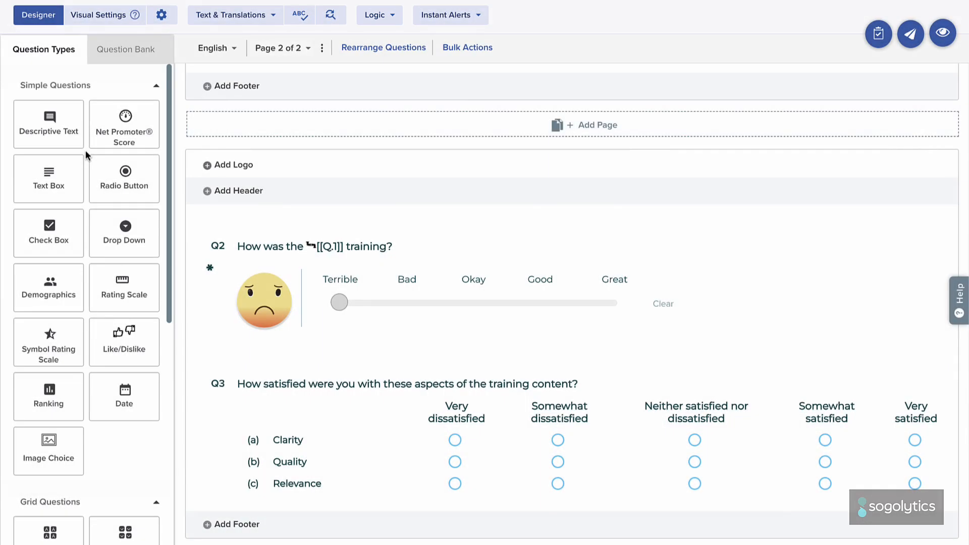
# Add a Text Box question "How could we improve?" below Q2, allowing 1000 characters at 100% of survey width, and save it.
pyautogui.moveTo(51, 178); pyautogui.dragTo(271, 256)
pyautogui.write('How could w')
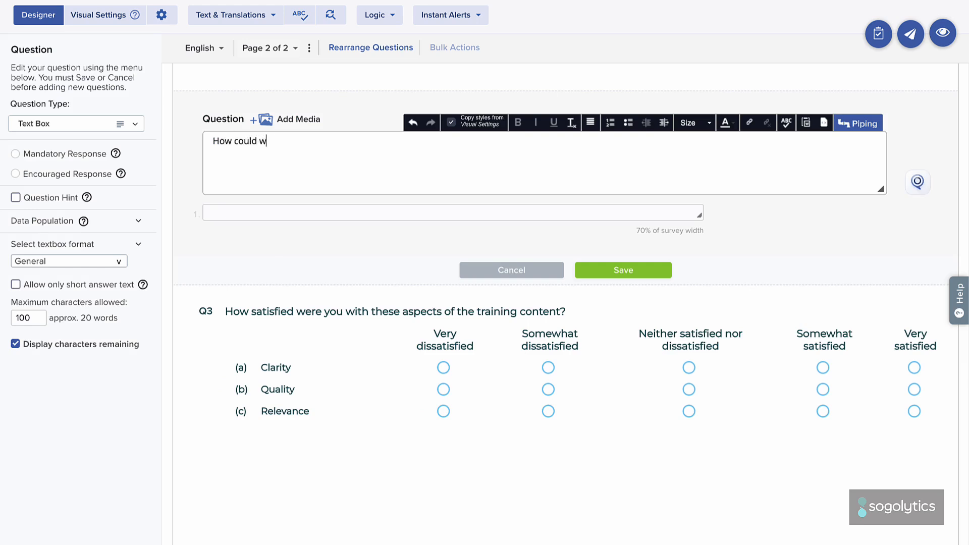
pyautogui.click(36, 318)
pyautogui.write('0')
pyautogui.moveTo(704, 220); pyautogui.dragTo(919, 230)
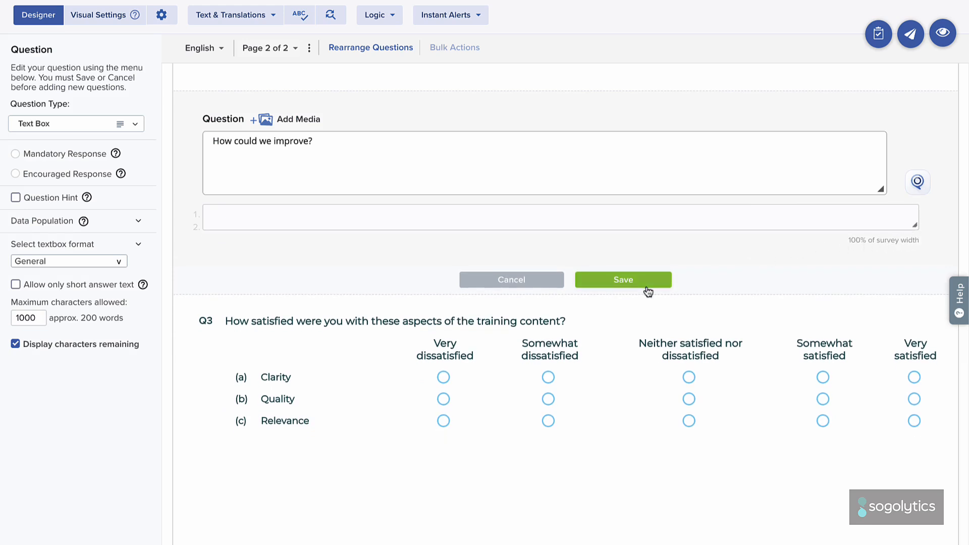
pyautogui.click(621, 279)
# Create a question display logic rule that shows Q3 "How could we improve?" based on the answer to Q2.
pyautogui.click(380, 16)
pyautogui.click(380, 37)
pyautogui.click(398, 80)
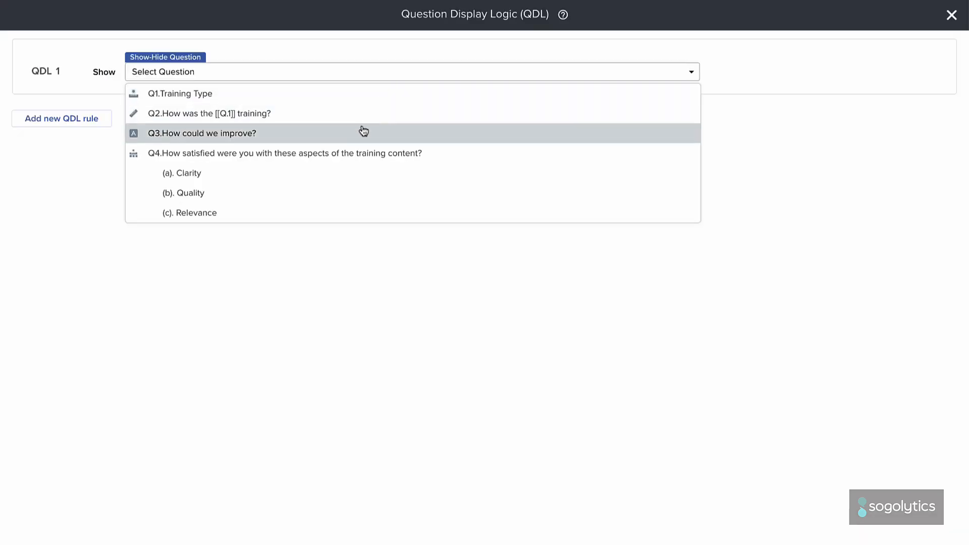
pyautogui.click(364, 132)
pyautogui.click(366, 124)
pyautogui.click(344, 162)
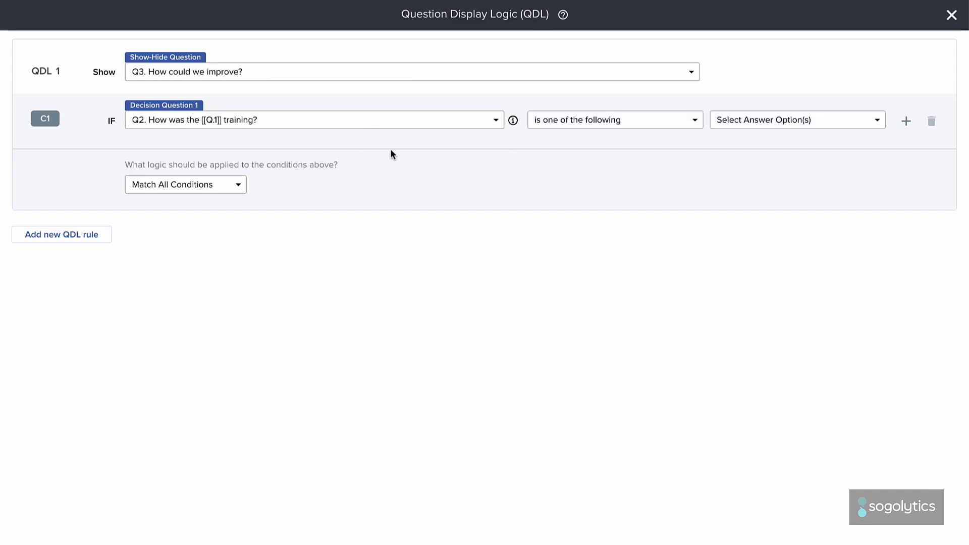
# Set the rule's Q2 condition to the answers 1 - Terrible and 2 - Bad, then save and return to the designer.
pyautogui.click(736, 126)
pyautogui.click(734, 161)
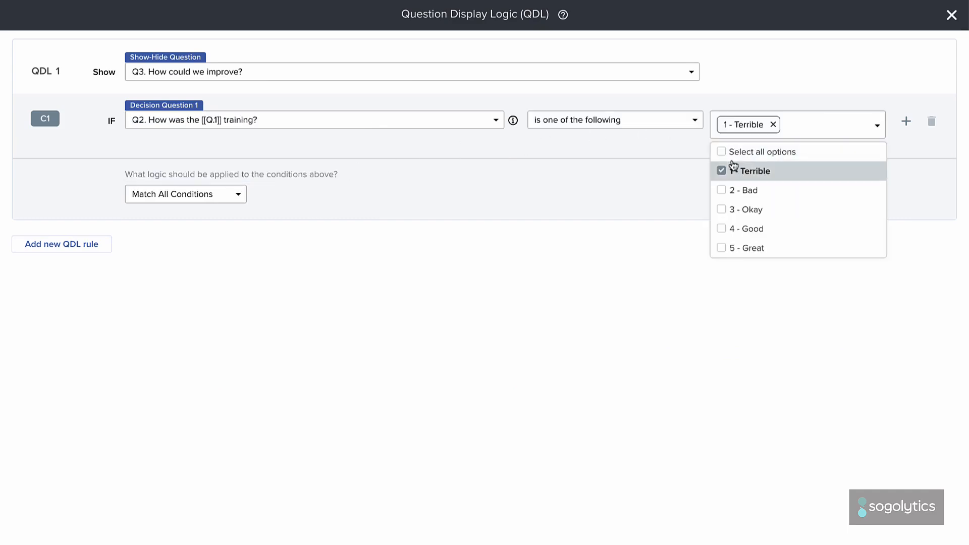
pyautogui.click(727, 188)
pyautogui.click(586, 437)
pyautogui.scroll(-2, 589, 500)
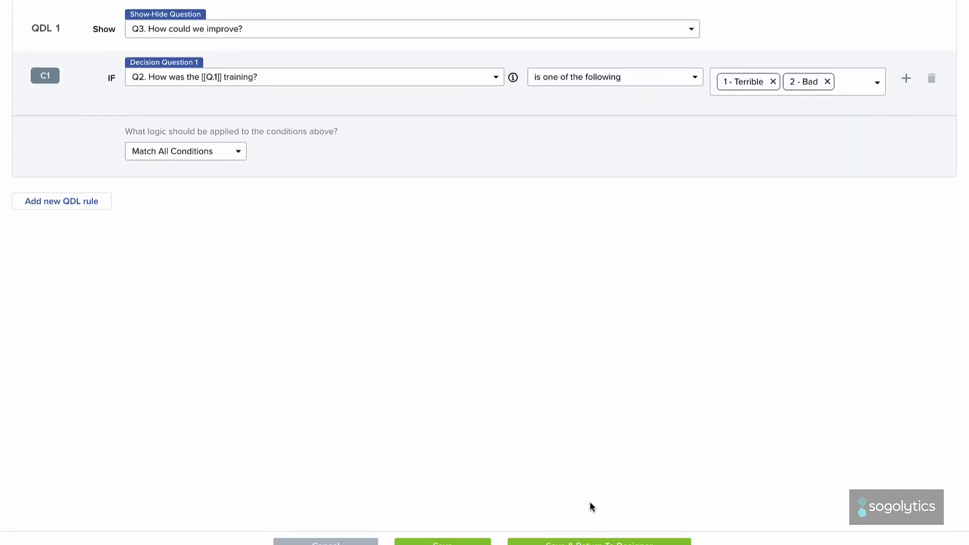
pyautogui.click(594, 535)
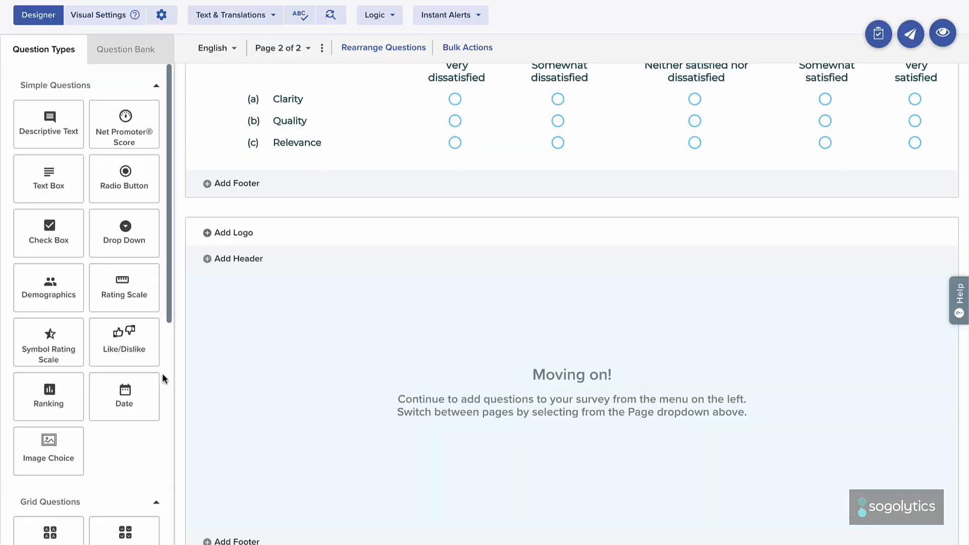
# Add a Like/Dislike question "Would you be interested in an instructor-led class next time?" on page 3 with green and red round thumb icons, and save it.
pyautogui.moveTo(136, 347); pyautogui.dragTo(242, 414)
pyautogui.write('Would you be interested in an instructor-led class next time?')
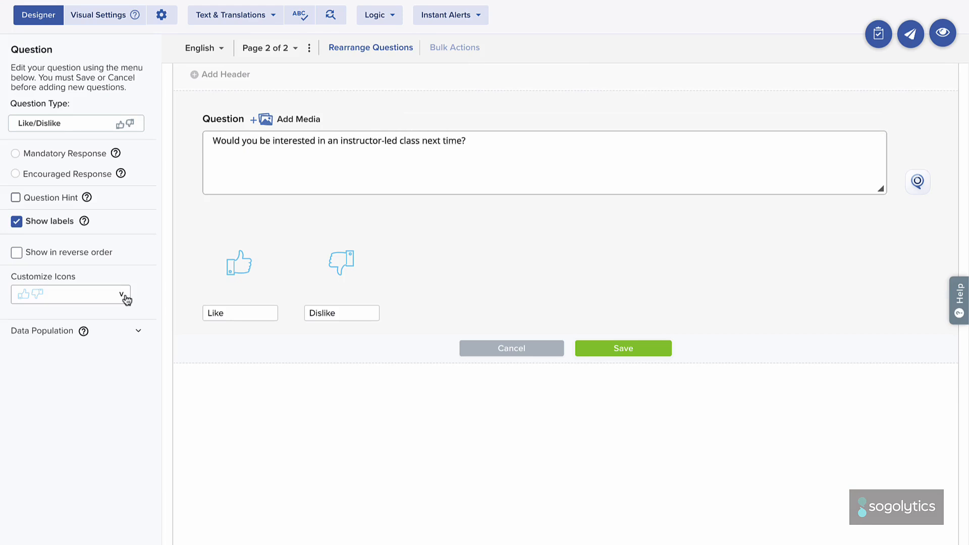
pyautogui.click(125, 299)
pyautogui.click(55, 408)
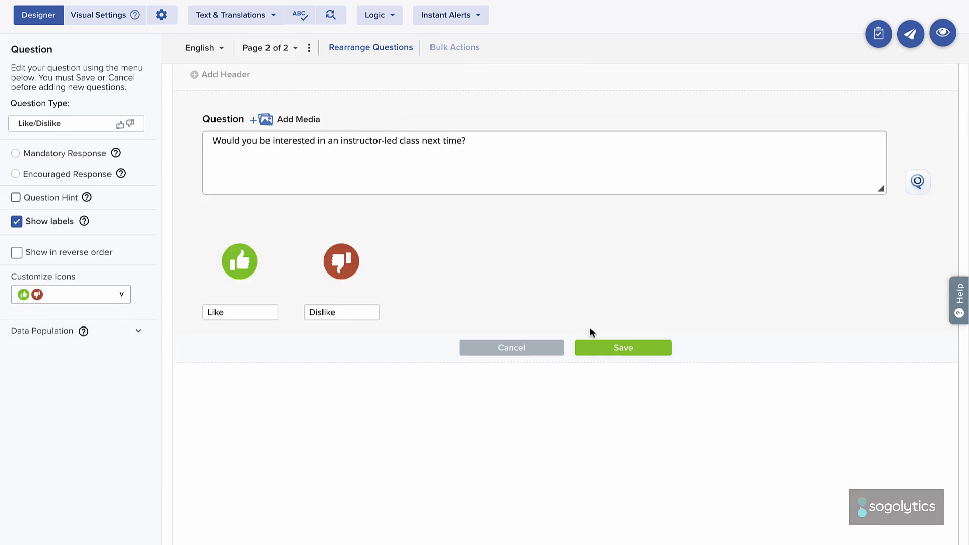
pyautogui.click(599, 347)
# Add and save a Check Box question "What aspects were most challenging in this self-study course?" with answers Making time, Motivation, Pacing and Understanding.
pyautogui.moveTo(76, 250); pyautogui.dragTo(242, 281)
pyautogui.write('What aspects were most challenging in this self-study course?')
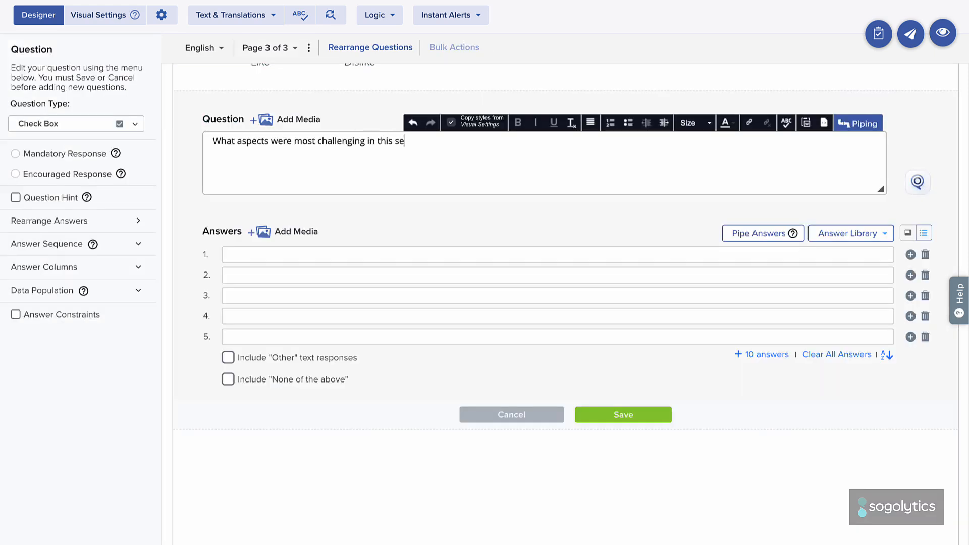
pyautogui.press('Tab')
pyautogui.write('Making time')
pyautogui.press('Tab')
pyautogui.write('Motivation')
pyautogui.press('Tab')
pyautogui.write('Pacing\tUnderstanding')
pyautogui.click(602, 415)
# Start a multi-question branching rule for page 2 with the condition that Q1 Training Type is Self study.
pyautogui.click(383, 16)
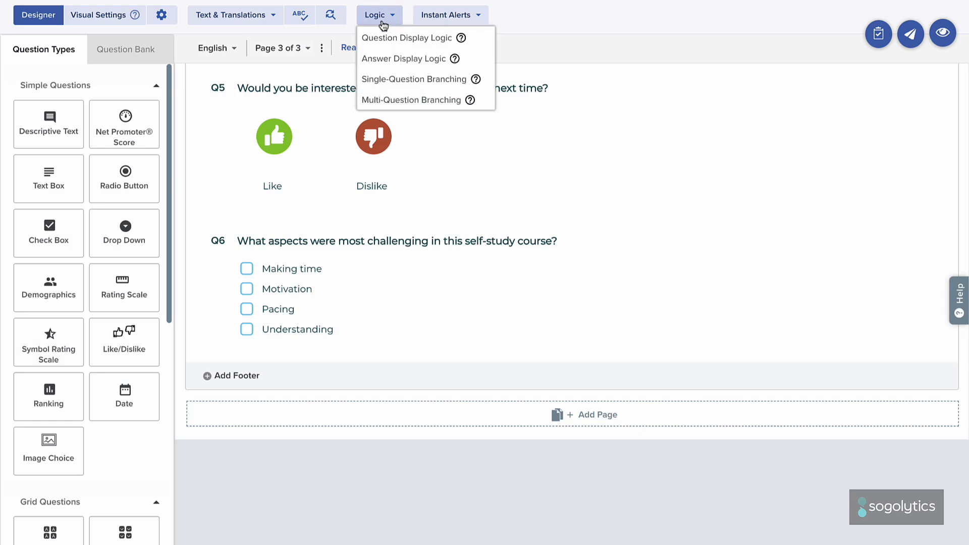
pyautogui.click(385, 98)
pyautogui.click(381, 119)
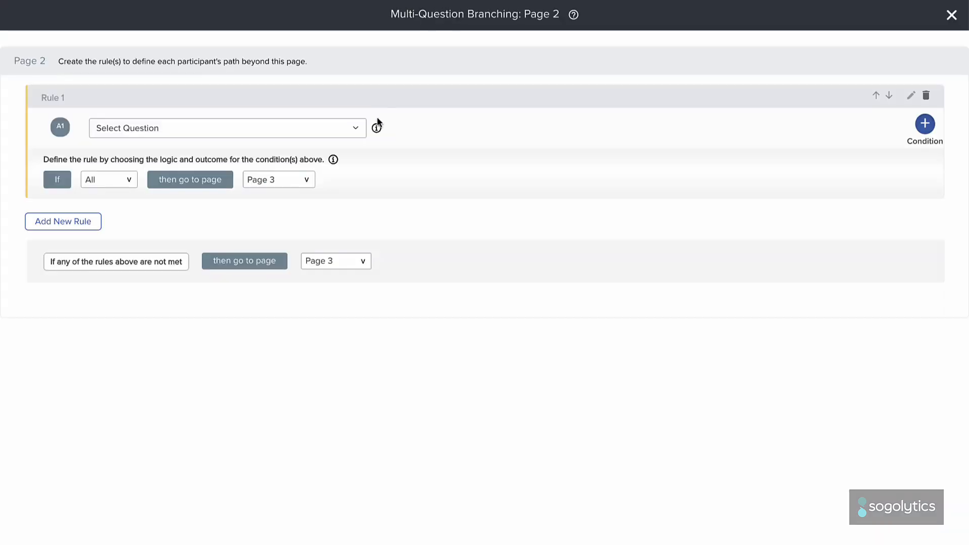
pyautogui.click(356, 129)
pyautogui.click(332, 150)
pyautogui.click(598, 151)
# Add a second condition to the branching rule requiring Q2 to be 1-Terrible or 2-Bad.
pyautogui.click(924, 156)
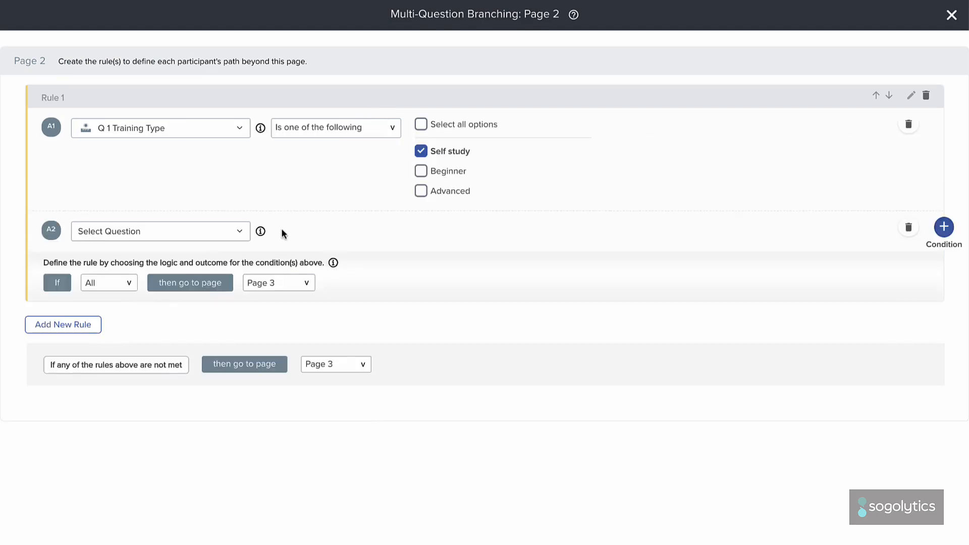
pyautogui.click(242, 231)
pyautogui.click(212, 270)
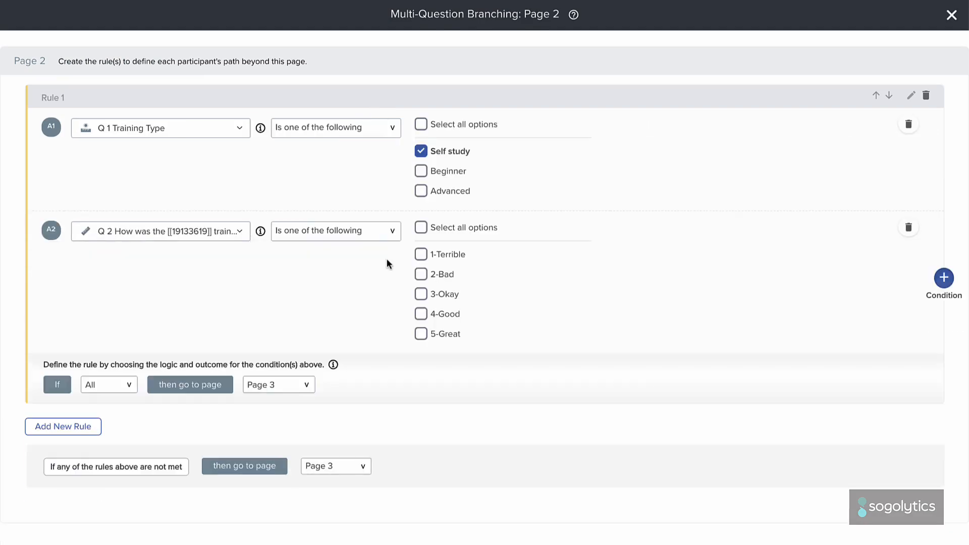
pyautogui.click(421, 254)
pyautogui.click(421, 274)
# Set the branching outcome for unmet rules to End & Exit, then save and return to the designer.
pyautogui.click(336, 466)
pyautogui.click(327, 480)
pyautogui.scroll(-1, 524, 512)
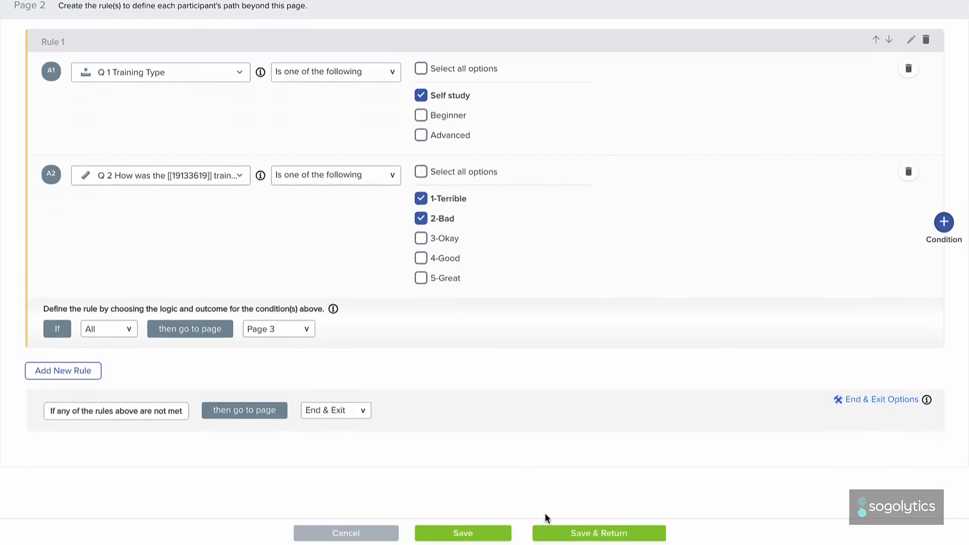
pyautogui.click(556, 534)
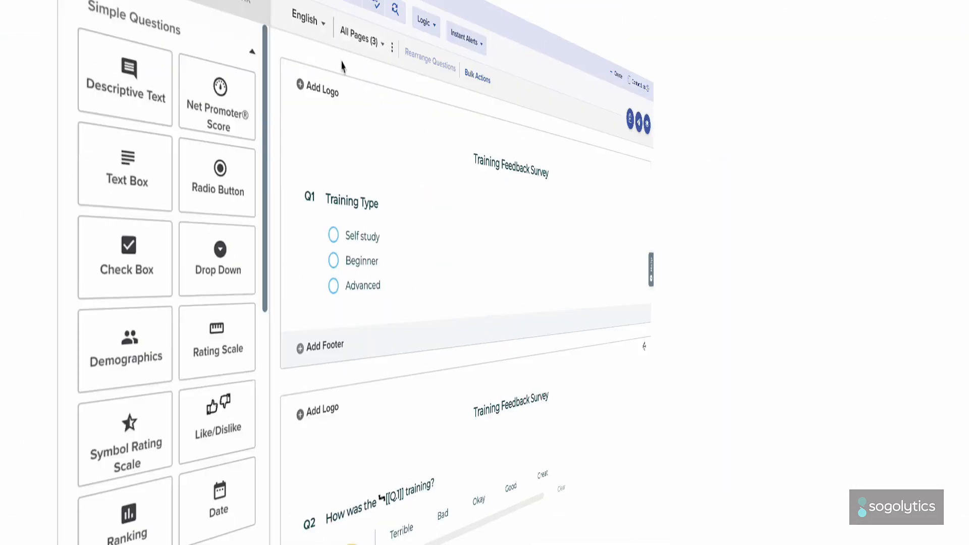
# Add the account logo above the Training Feedback Survey title on the first page and save it.
pyautogui.click(242, 131)
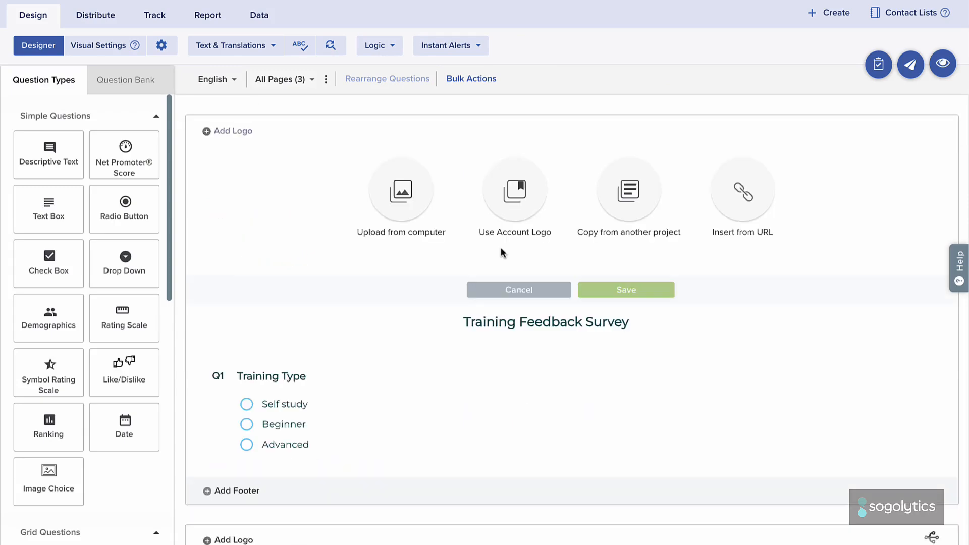
pyautogui.click(523, 216)
pyautogui.click(654, 349)
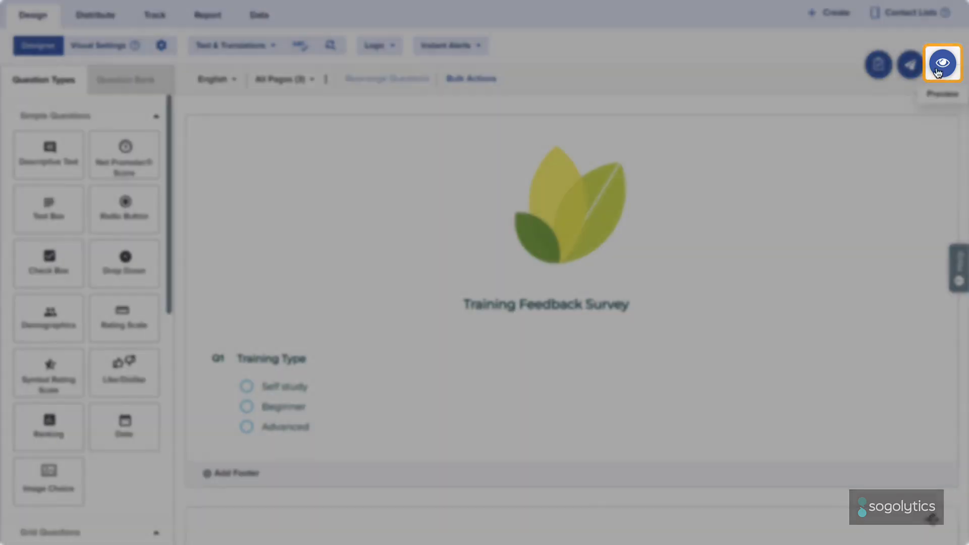
# Preview the survey, choosing Advanced as the Training Type and continuing through the training rating page.
pyautogui.click(943, 62)
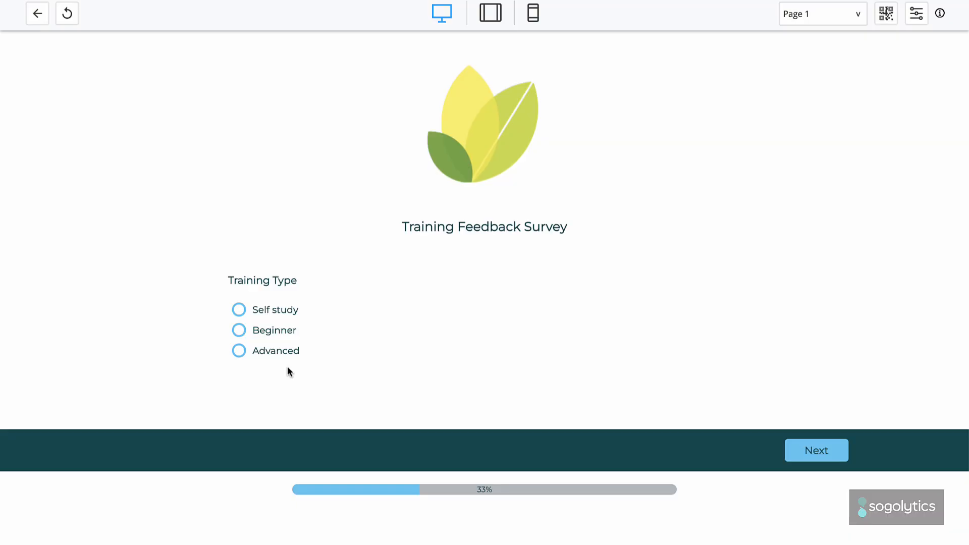
pyautogui.click(285, 360)
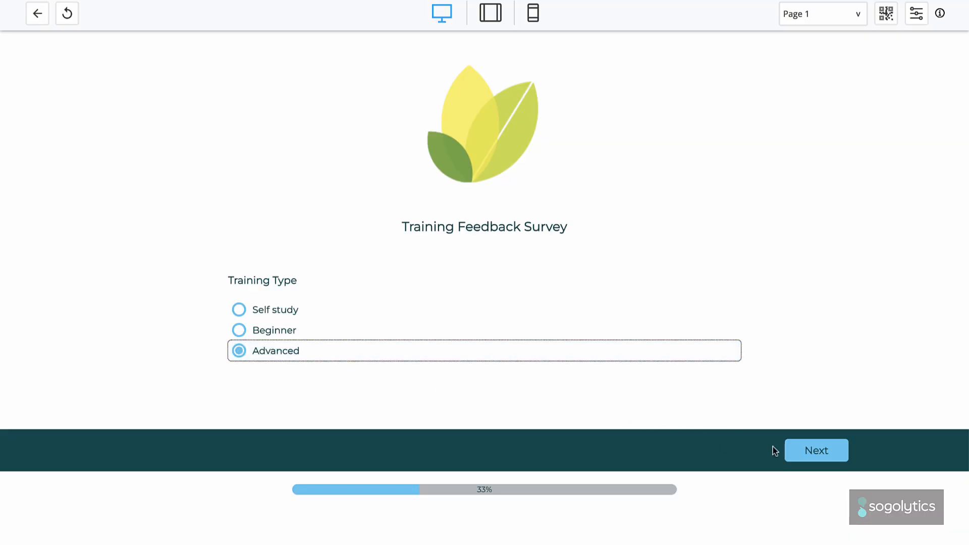
pyautogui.click(796, 457)
pyautogui.click(681, 364)
pyautogui.scroll(-3, 680, 366)
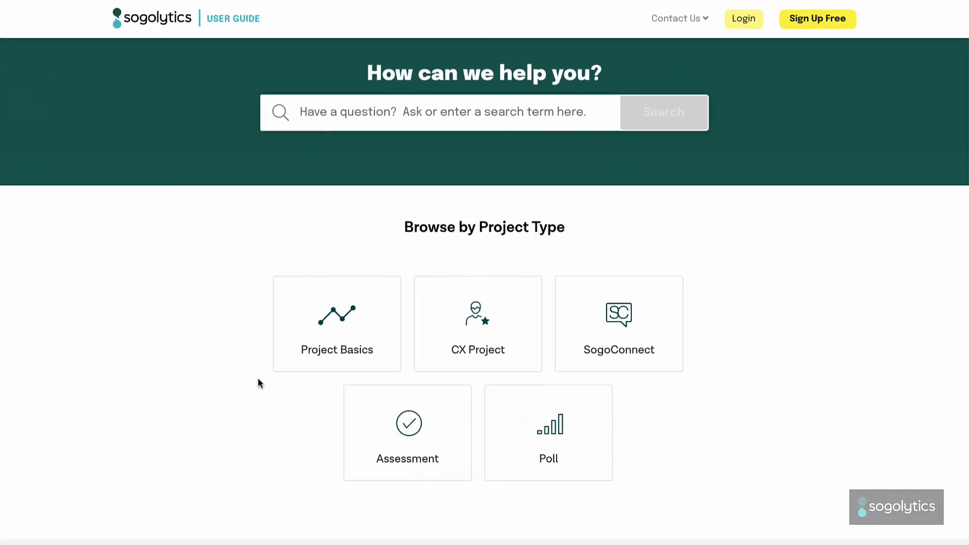
# Browse the Sogolytics User Guide's Project Basics and expand the Automatic Email Alerts topics in the Design section.
pyautogui.click(291, 361)
pyautogui.click(114, 333)
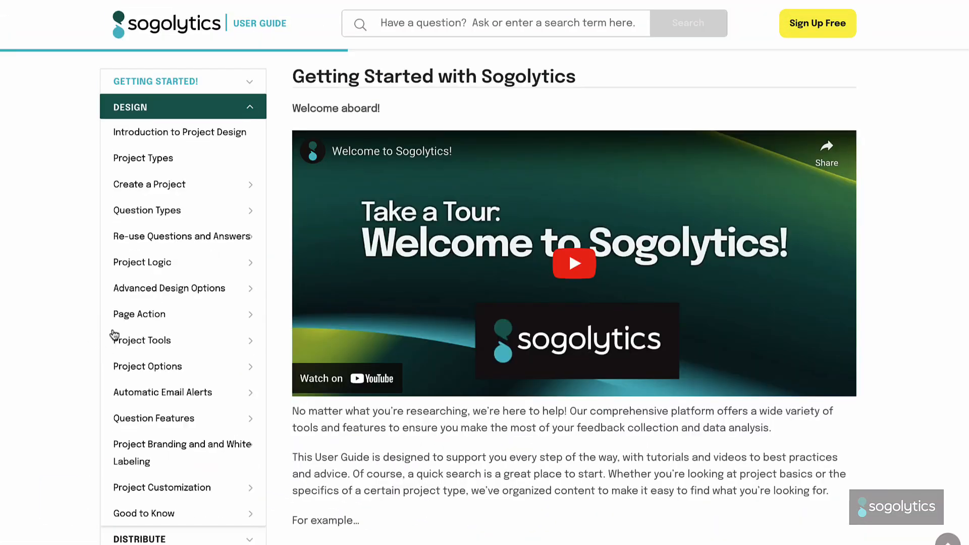
pyautogui.click(127, 394)
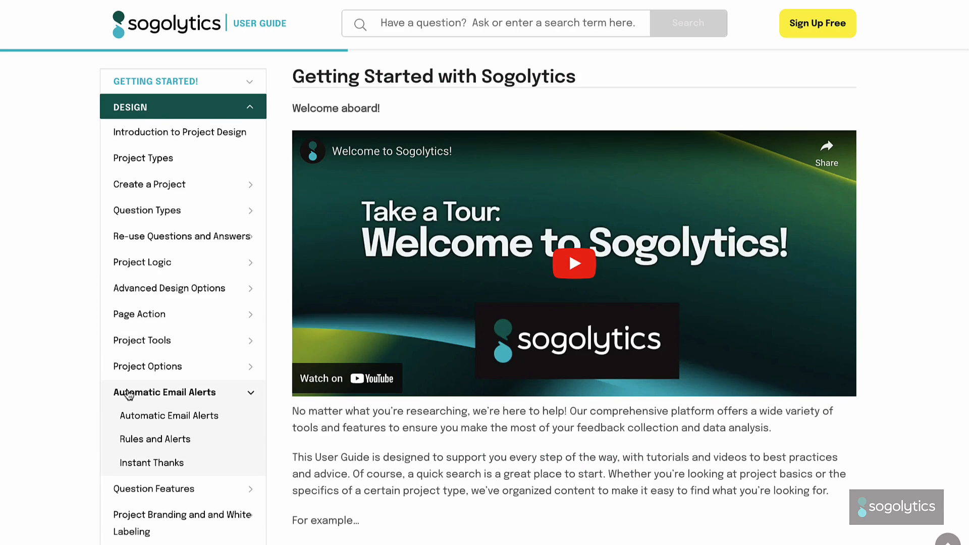